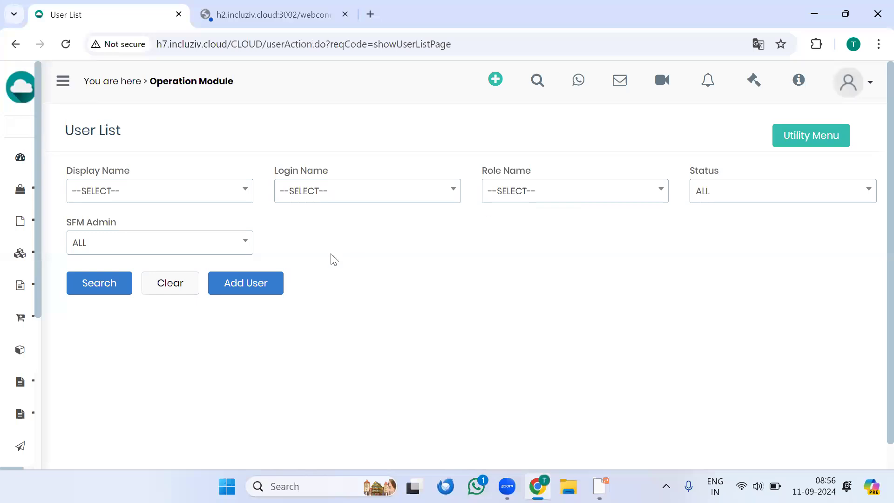
Open a blank new user form and review its role choices and the login name, password and email fields.
left_click(264, 287)
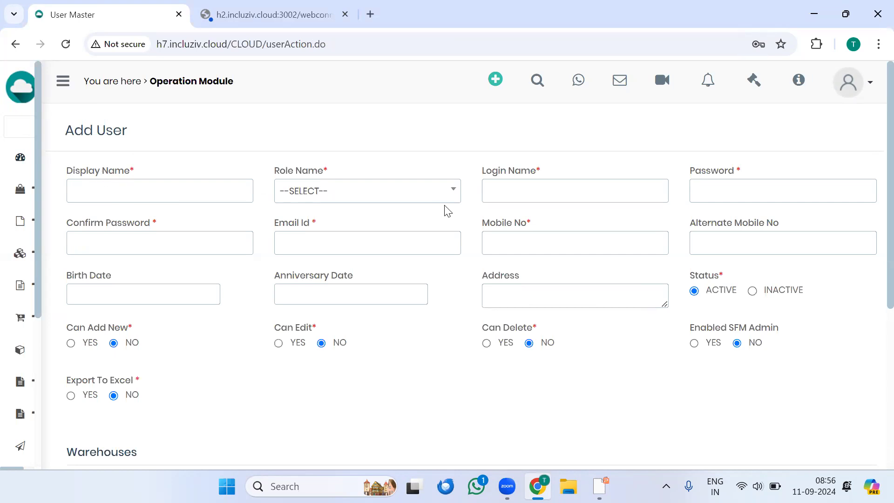
left_click(420, 194)
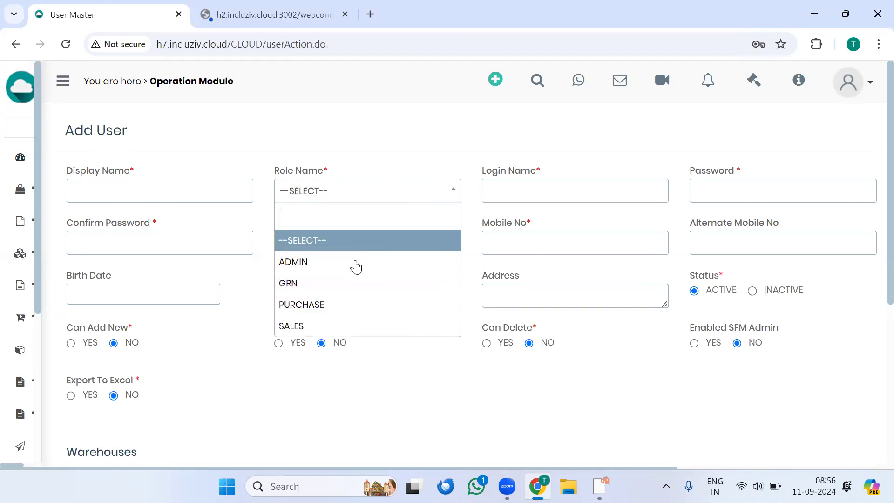
left_click(549, 195)
left_click(711, 198)
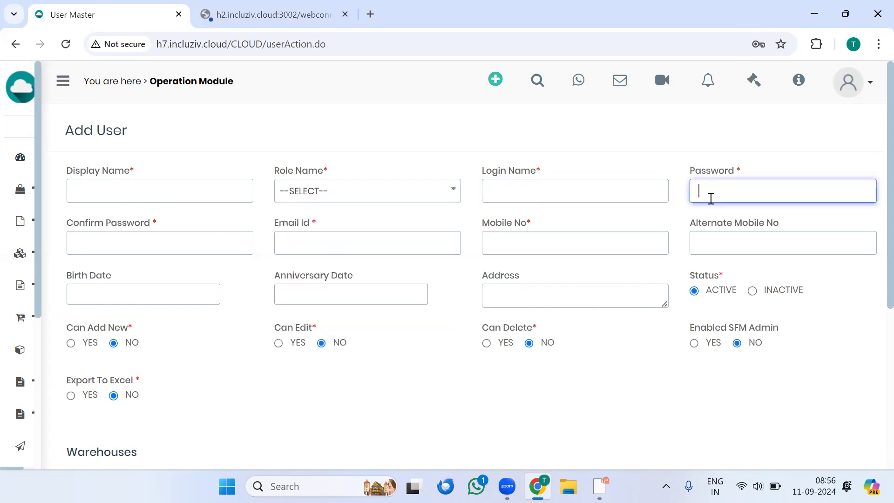
left_click(225, 241)
left_click(348, 251)
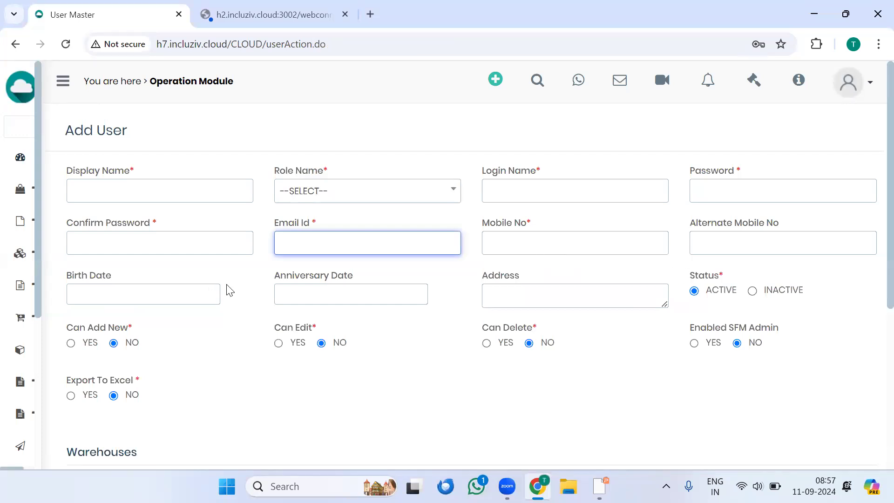
Set Can Add New to YES on the new user form and review the unlinked warehouses.
scroll(200, 321, "down", 1)
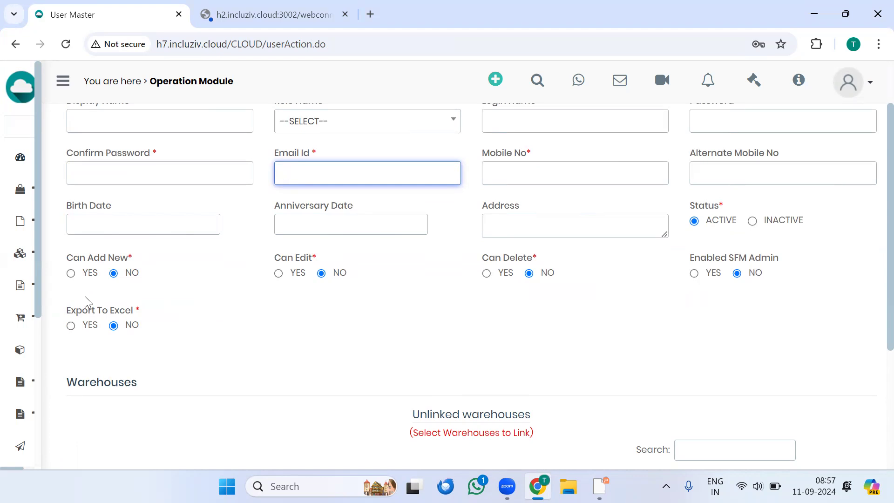
left_click(71, 274)
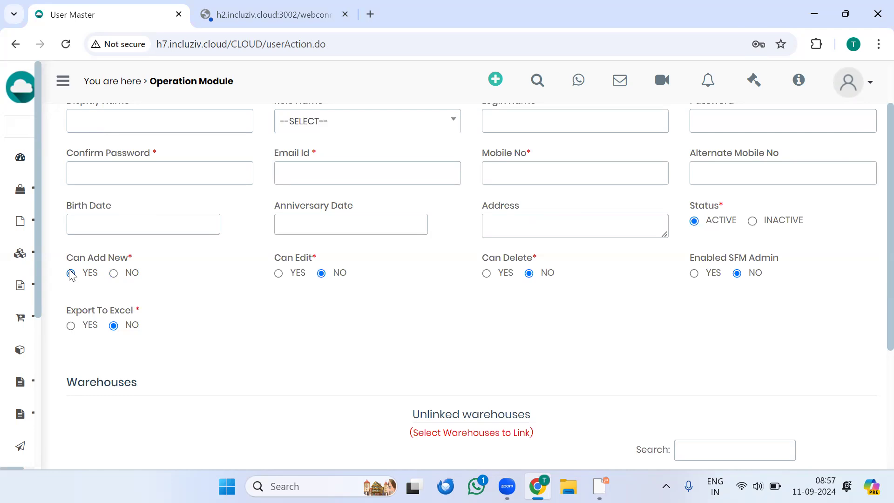
left_click(71, 273)
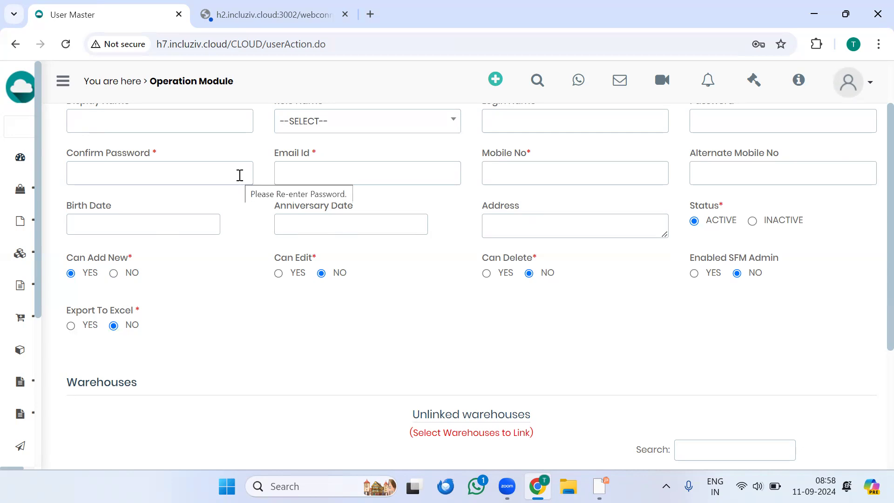
scroll(110, 318, "down", 2)
scroll(109, 316, "down", 3)
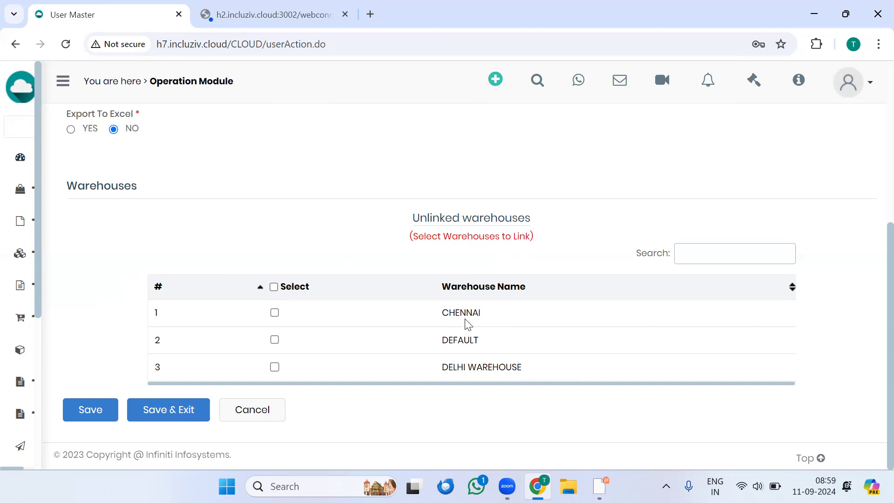
scroll(466, 317, "up", 6)
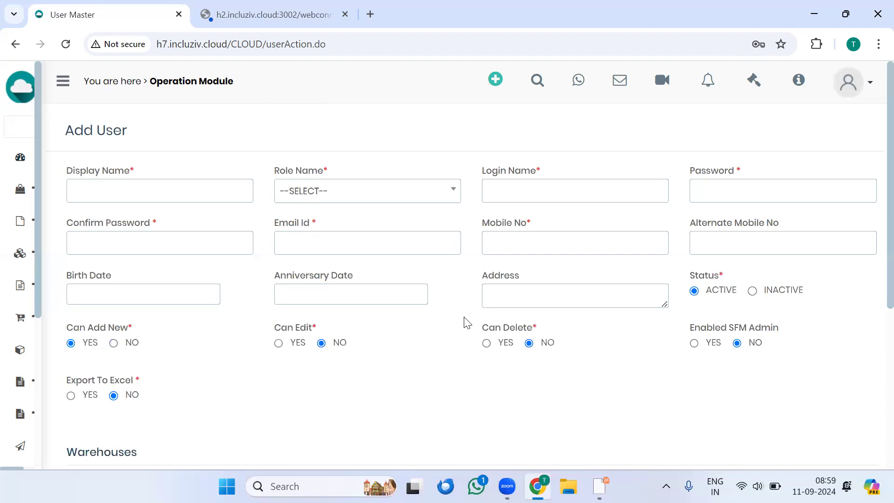
scroll(467, 322, "down", 5)
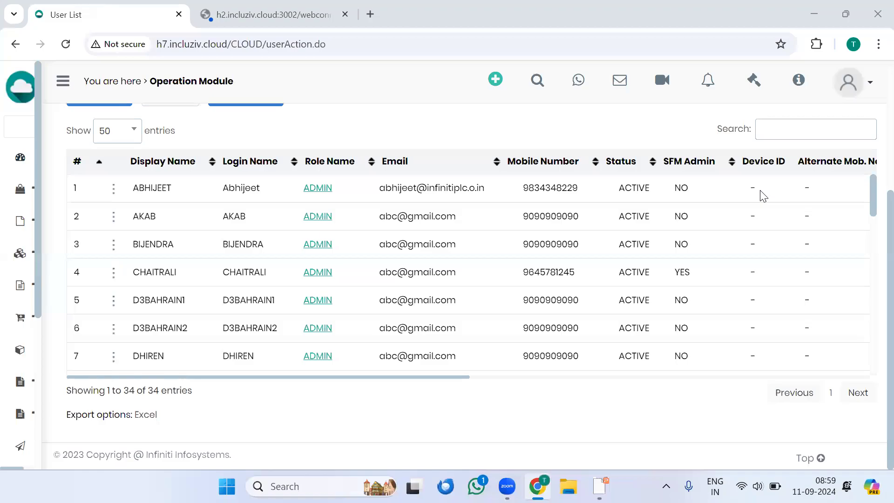
Open the second user in the list for modification and replace the display name with the person's new name.
scroll(433, 176, "up", 4)
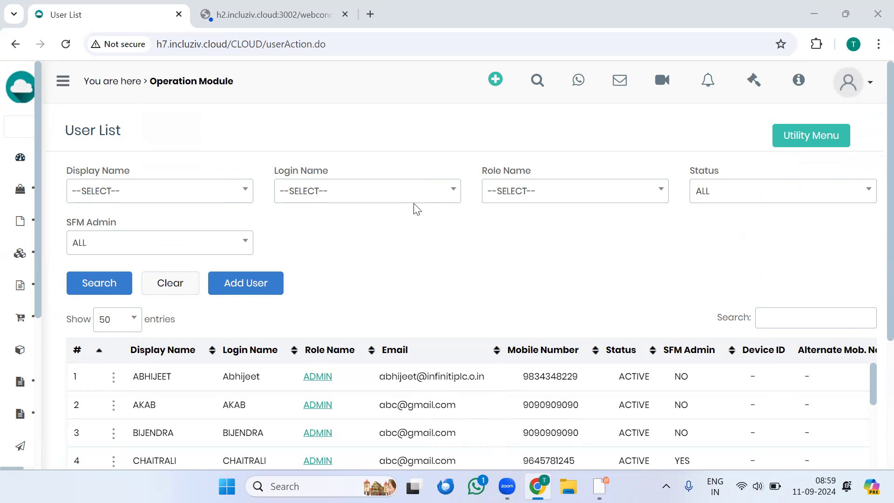
scroll(91, 300, "down", 3)
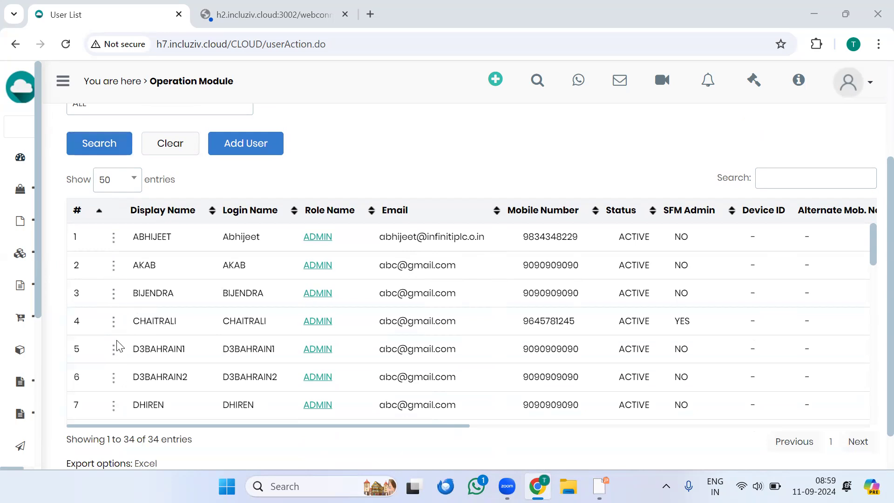
left_click(112, 265)
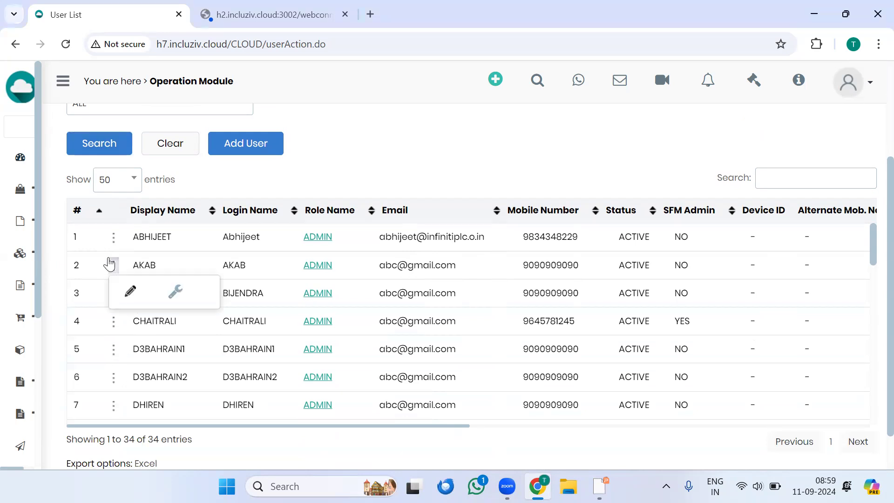
left_click(132, 293)
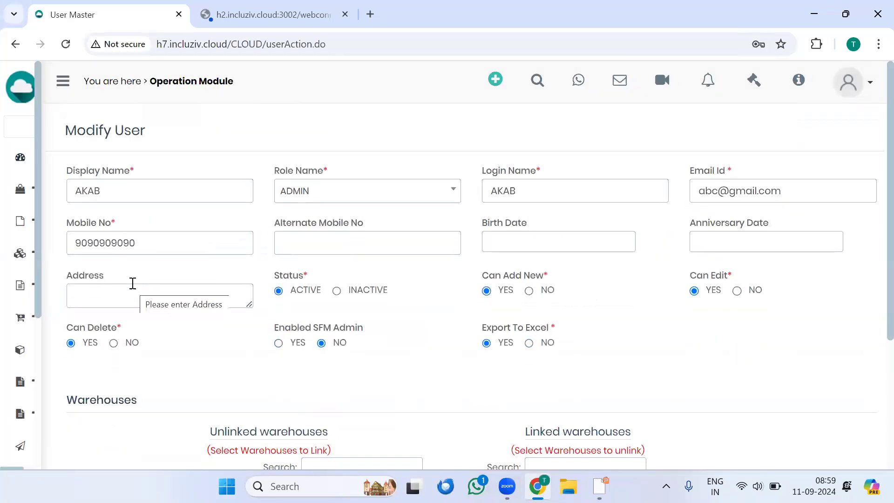
left_click(115, 199)
key("BackSpace")
key("BackSpace")
key("BackSpace")
key("BackSpace")
key("Caps_Lock")
type("AJIT K")
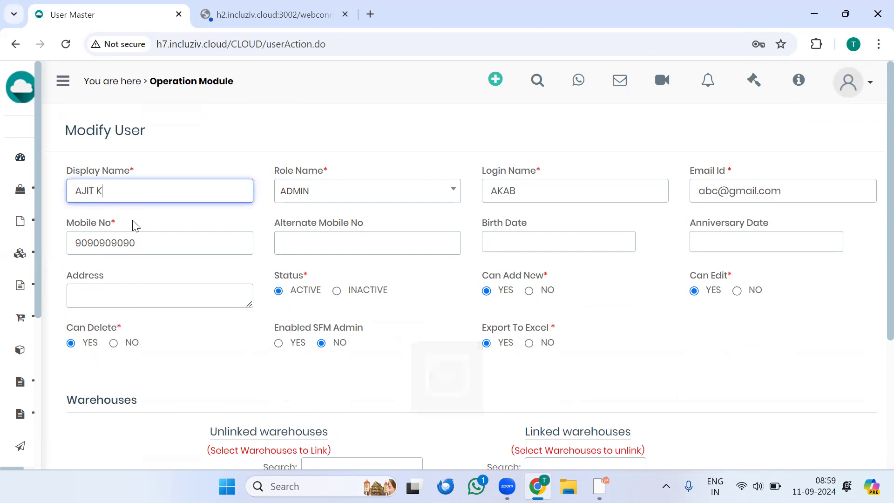
Replace the login name with one matching the new display name and save the modified user.
key("Tab")
key("Tab")
type("AJIT")
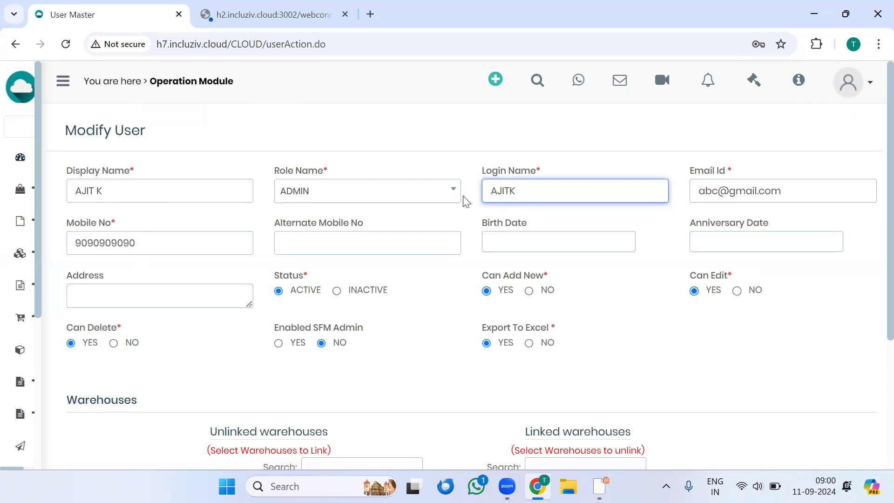
scroll(463, 203, "down", 4)
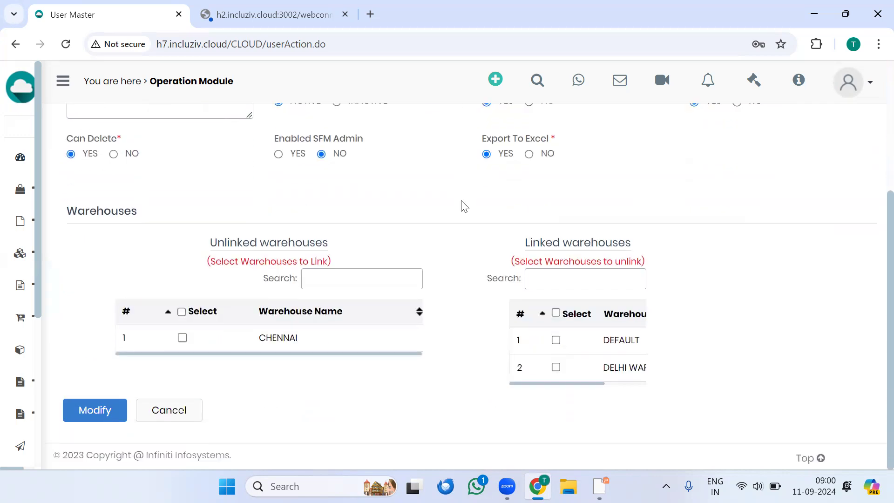
left_click(91, 412)
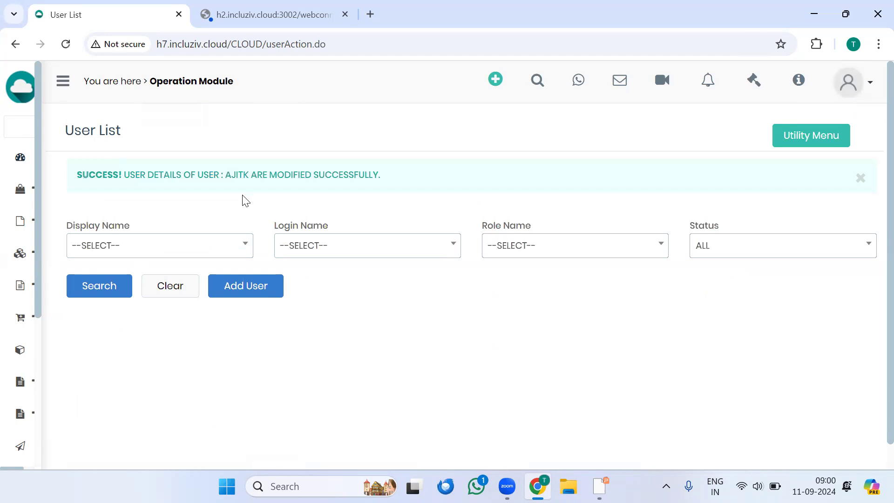
Search for all users and check the display name and login name of the second entry.
left_click(117, 283)
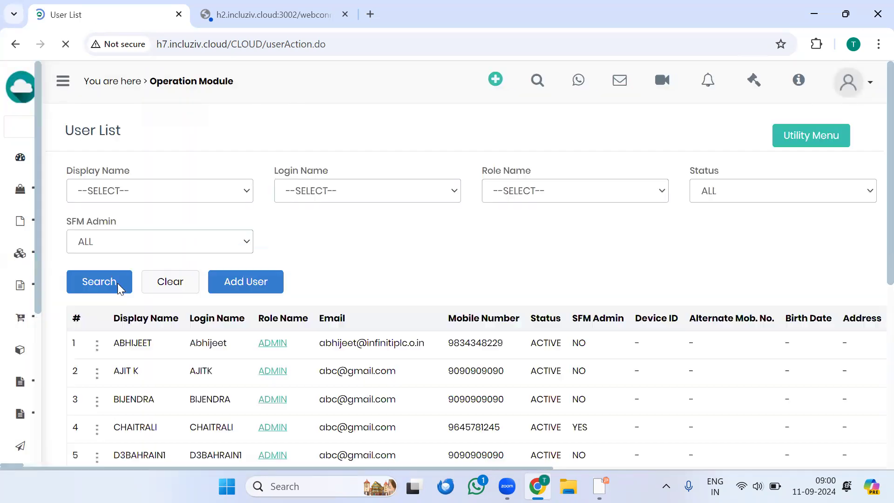
scroll(119, 283, "down", 2)
left_click_drag(160, 267, 133, 265)
left_click_drag(136, 267, 241, 262)
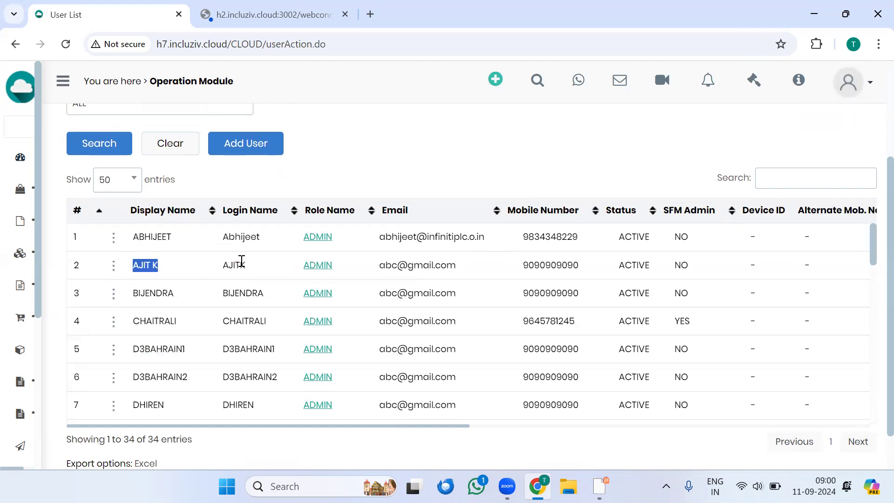
Reset the password of the second user in the list and read the resulting message.
left_click(114, 266)
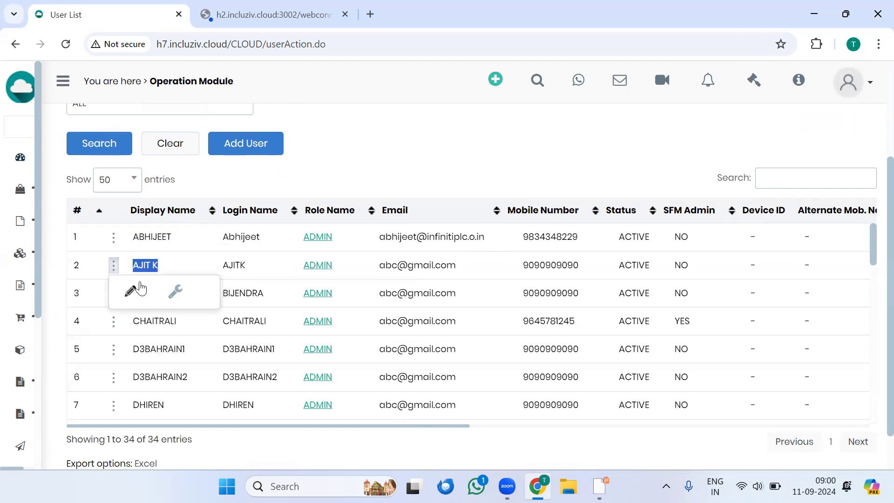
left_click(172, 297)
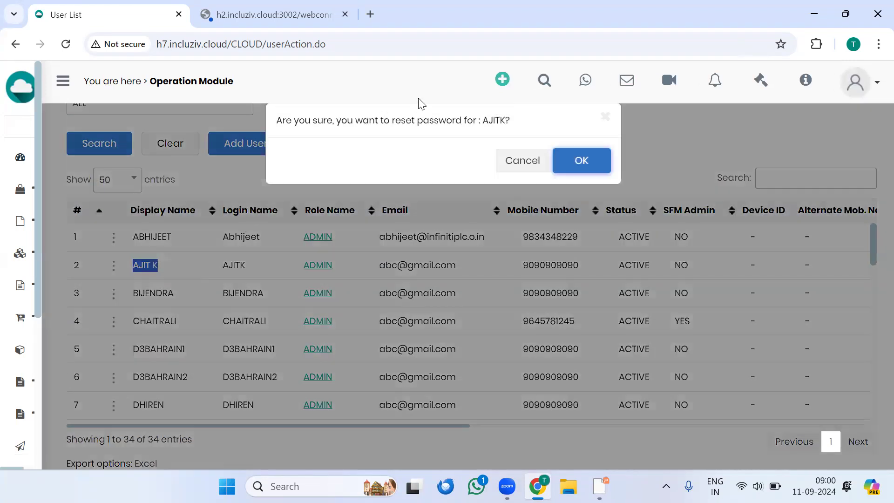
left_click_drag(484, 121, 501, 120)
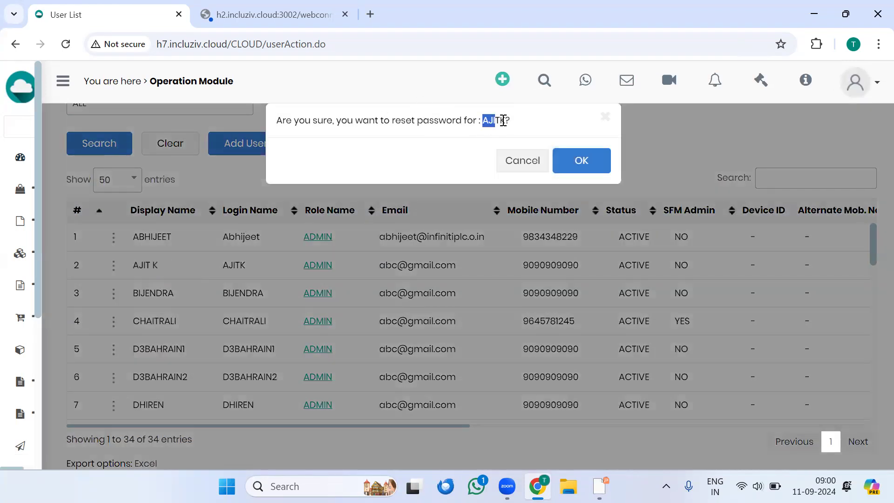
left_click(583, 156)
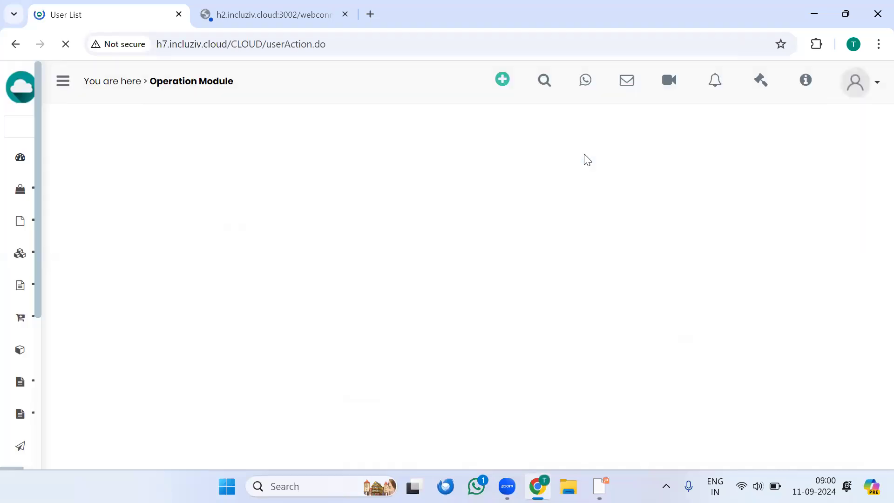
left_click_drag(328, 177, 505, 176)
left_click(516, 207)
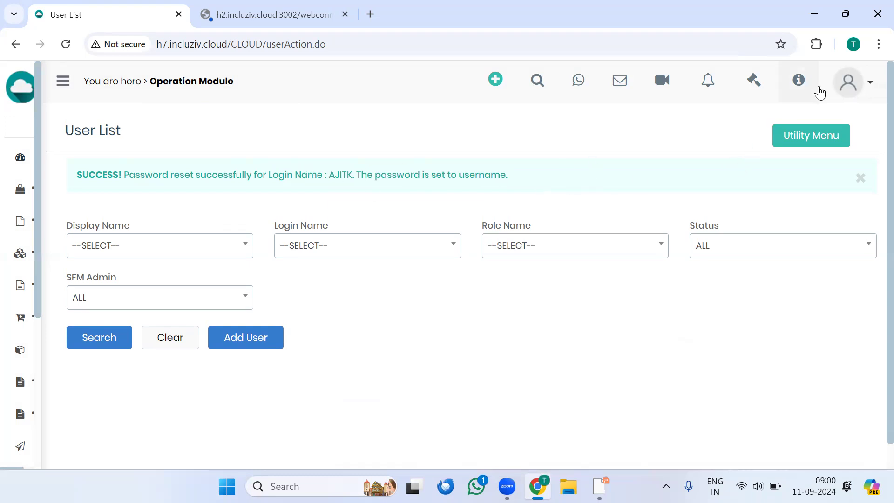
Open the password change option for the signed-in account.
left_click(840, 88)
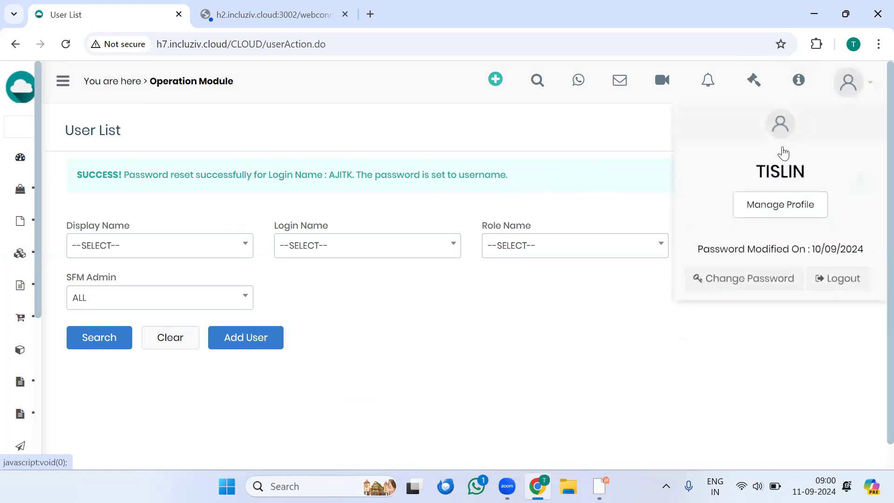
left_click(750, 278)
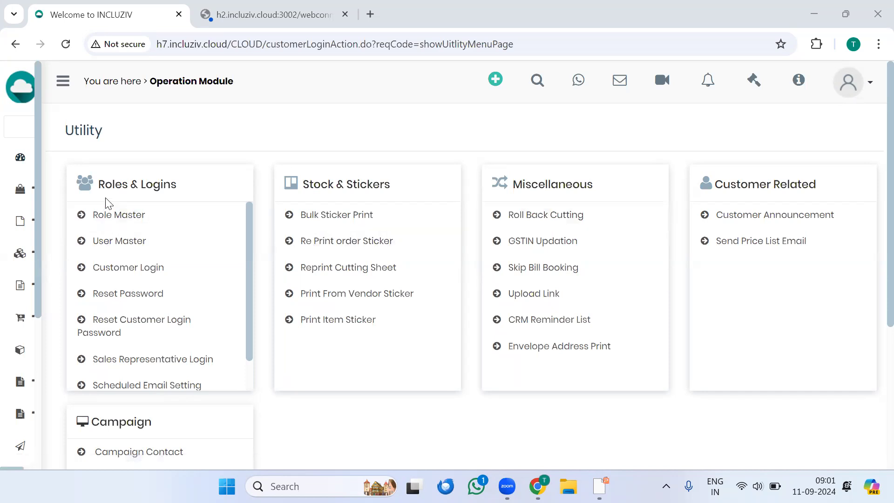
Start a new role in the Role Master and name it WAREHOUSE MANAGER.
left_click(105, 222)
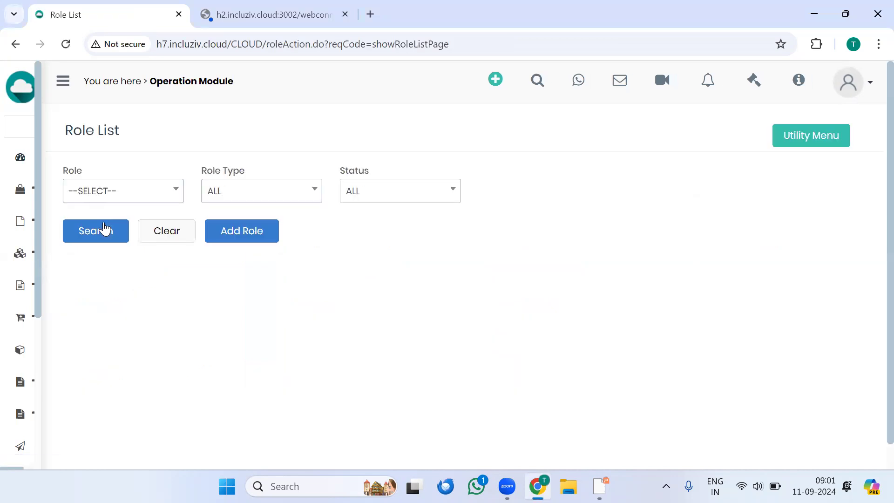
left_click(248, 237)
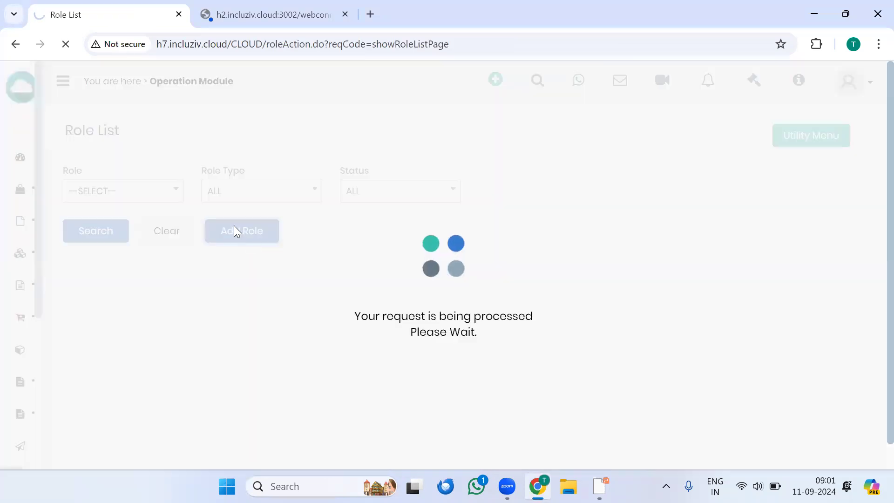
scroll(125, 243, "down", 2)
scroll(116, 197, "up", 1)
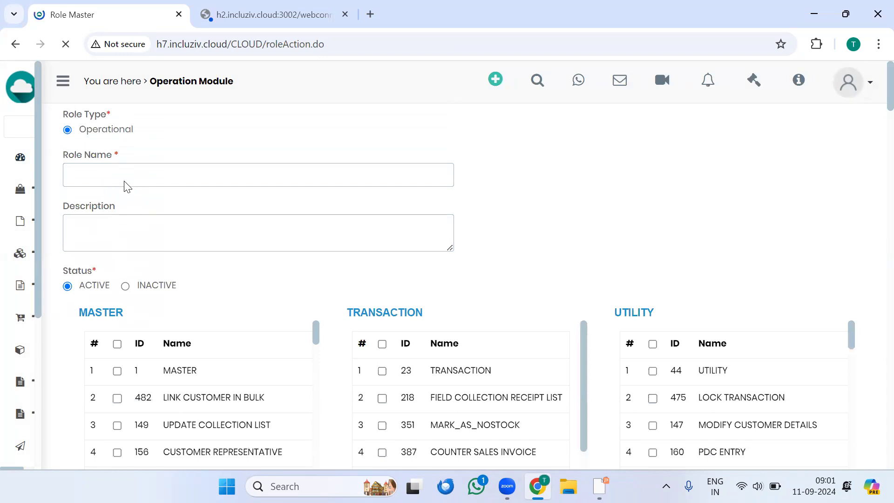
left_click(124, 181)
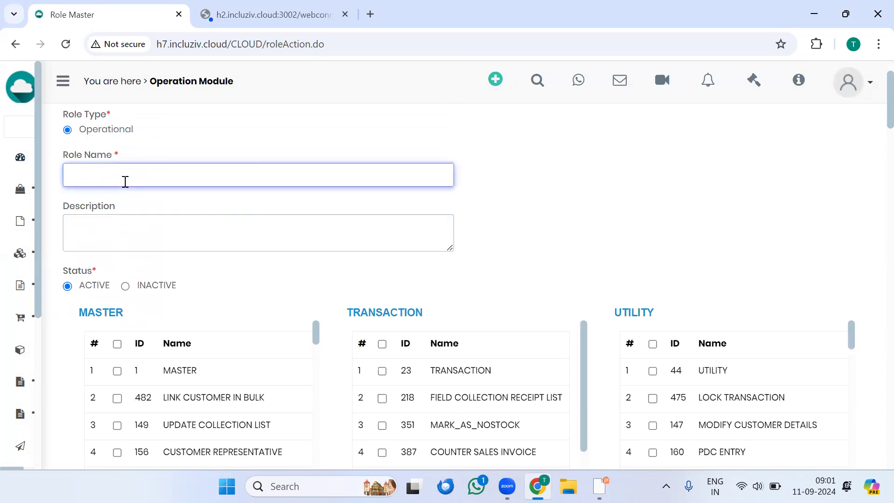
type("WAREHOUSE MANAGER")
Grant the role the MASTER, COUNTRY MASTER, STATE MASTER and CITY MASTER permissions in the master group.
scroll(179, 250, "down", 3)
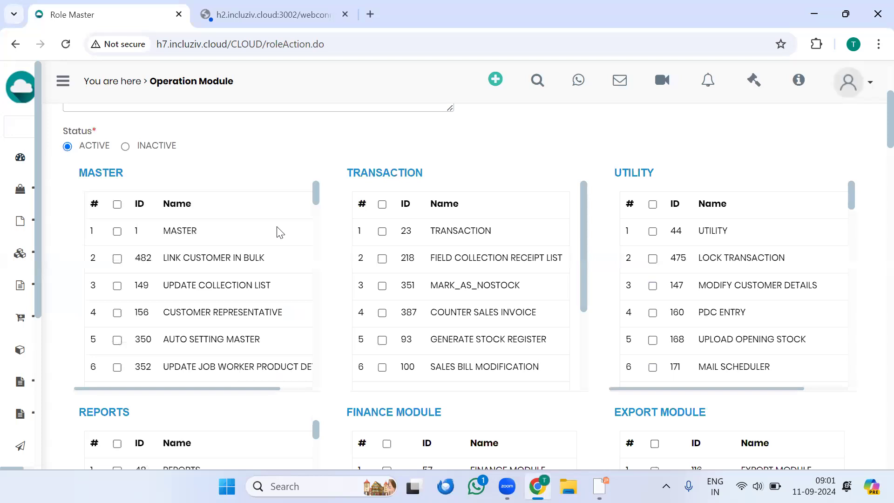
left_click(117, 231)
scroll(120, 340, "down", 3)
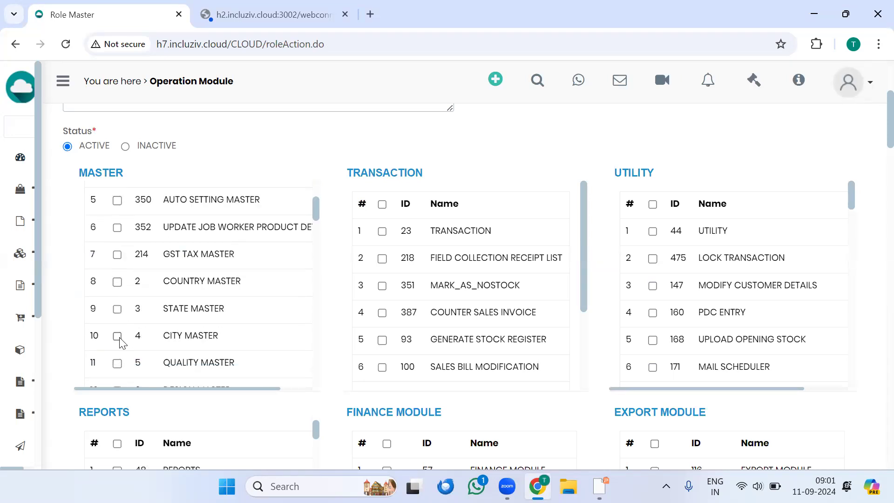
left_click(117, 282)
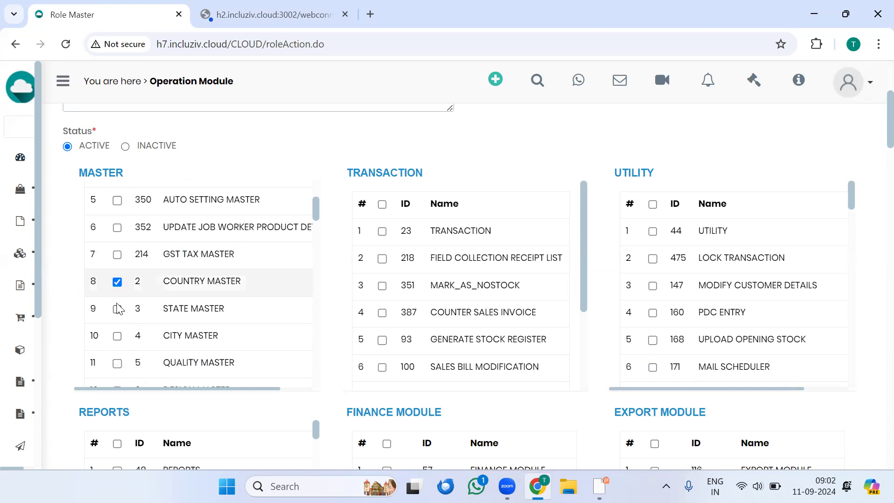
left_click(117, 308)
left_click(117, 335)
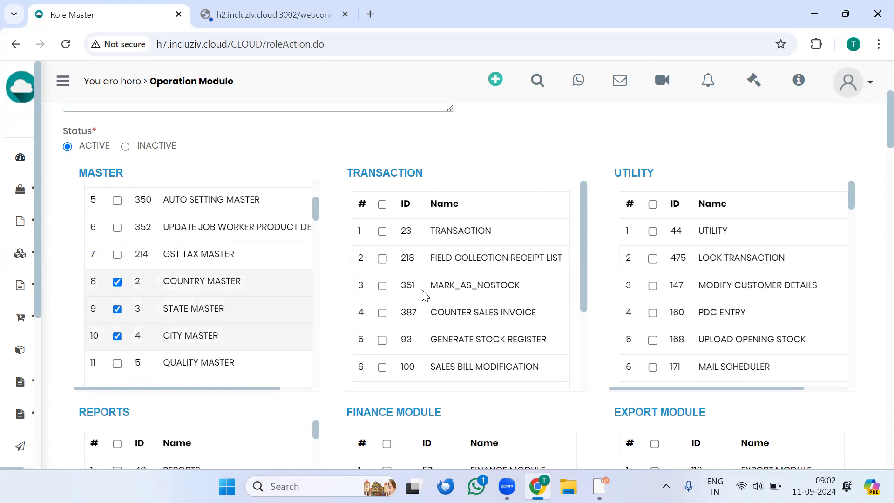
Grant the role the TRANSACTION and SALES BILL MODIFICATION permissions in the transaction group.
left_click(382, 232)
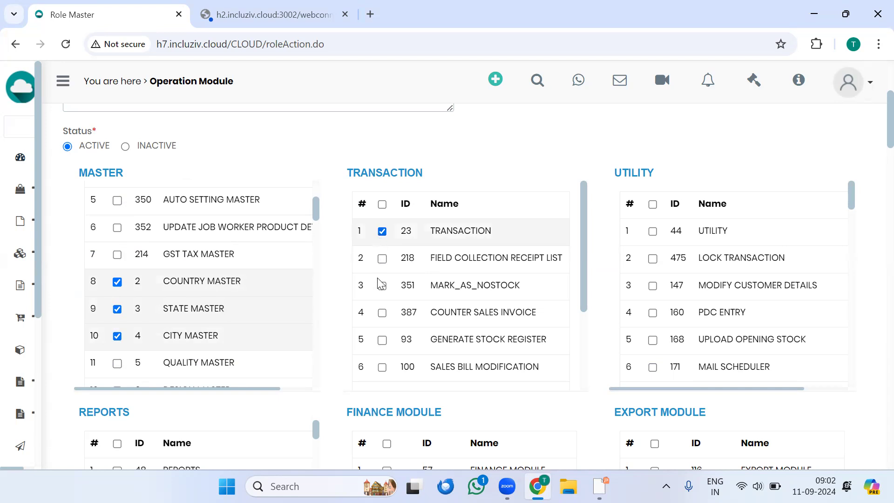
scroll(383, 311, "down", 3)
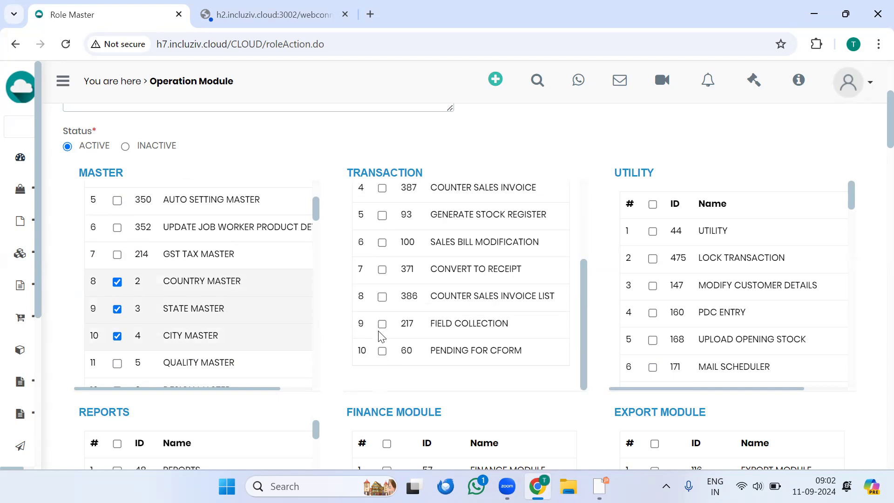
scroll(380, 335, "down", 5)
scroll(391, 299, "up", 6)
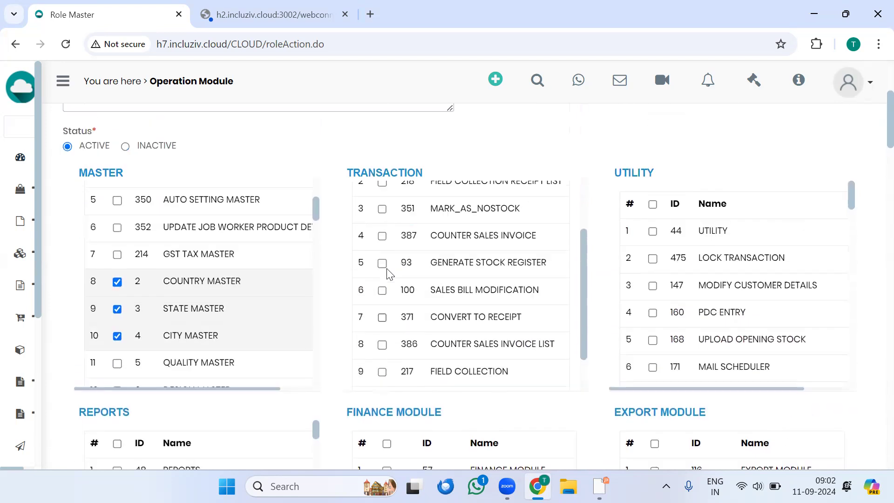
scroll(387, 270, "up", 1)
left_click(382, 313)
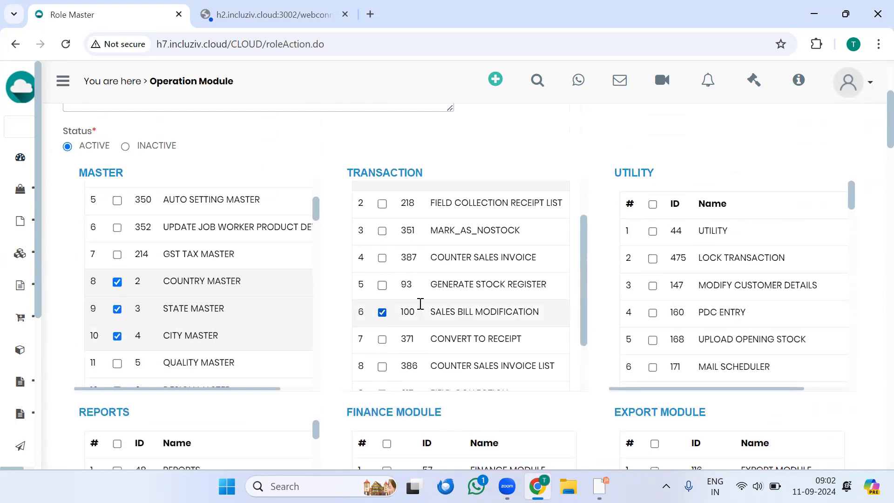
Grant the role the UTILITY, UPLOAD ITEMS and CUSTOMER ADDRESS PRINTING permissions in the utility group.
left_click(652, 232)
scroll(654, 311, "down", 5)
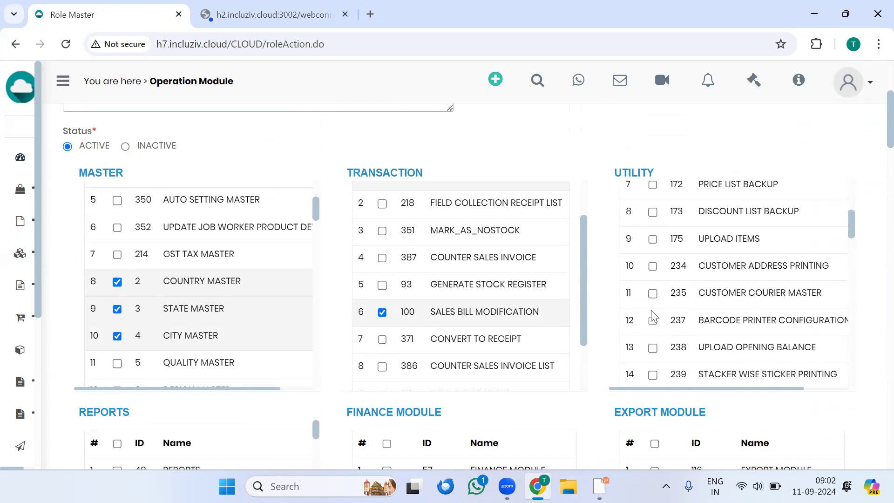
left_click(652, 266)
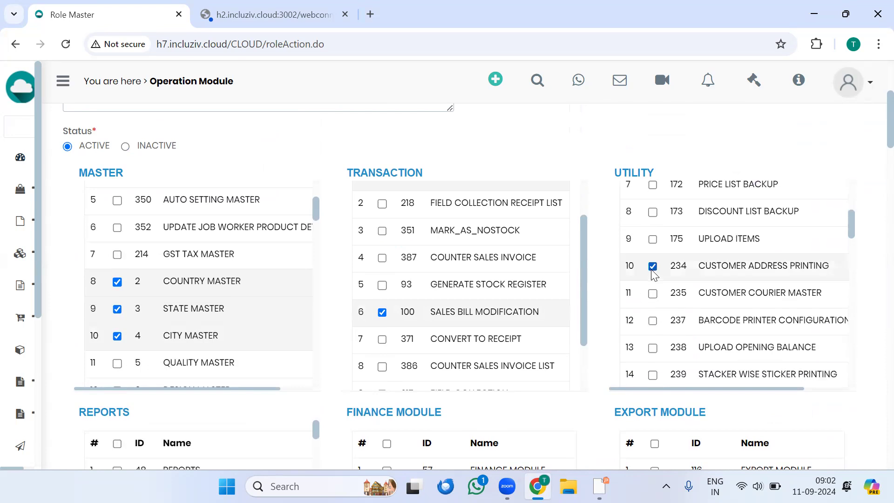
left_click(652, 239)
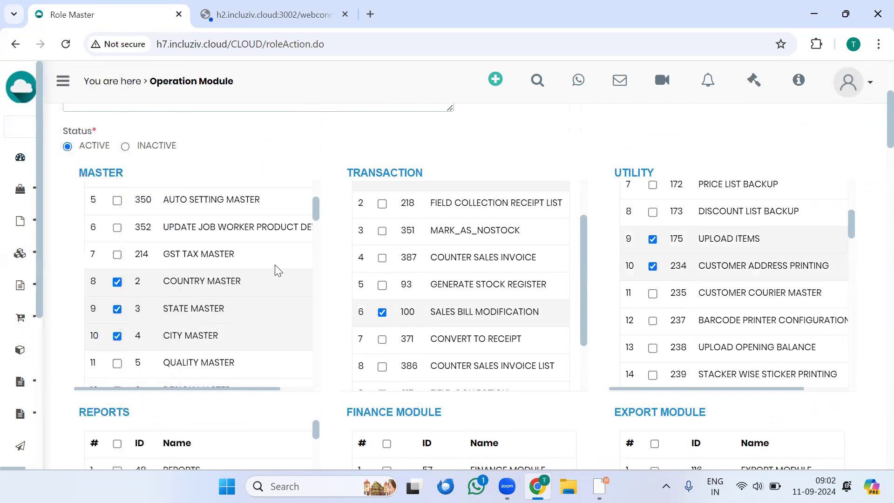
Examine how the permission groups, such as TRANSACTION and UTILITY, relate to the main menu modules and which permissions they list.
scroll(274, 270, "up", 3)
left_click_drag(333, 173, 414, 176)
mouse_move(59, 353)
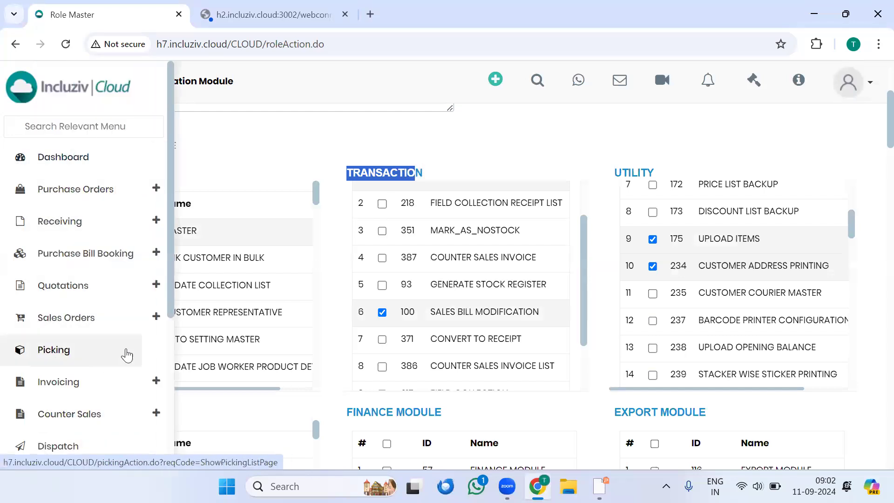
left_click(551, 176)
left_click_drag(615, 173, 652, 174)
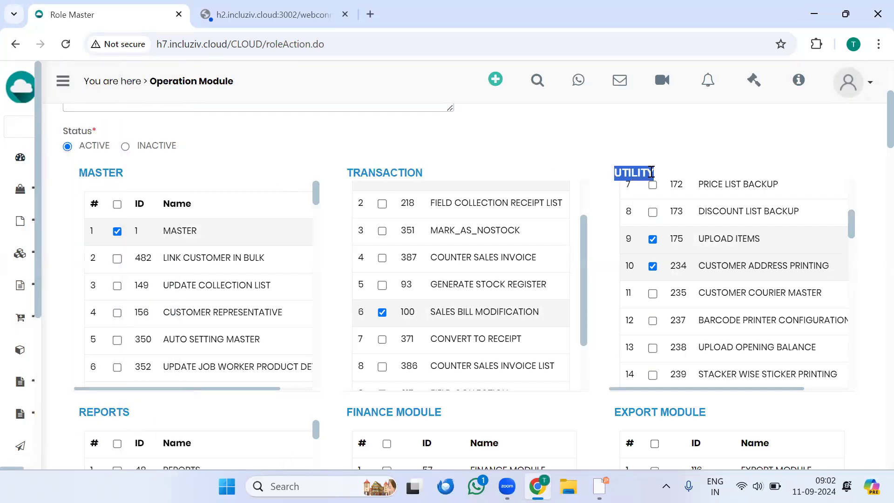
scroll(347, 305, "down", 2)
scroll(778, 334, "down", 6)
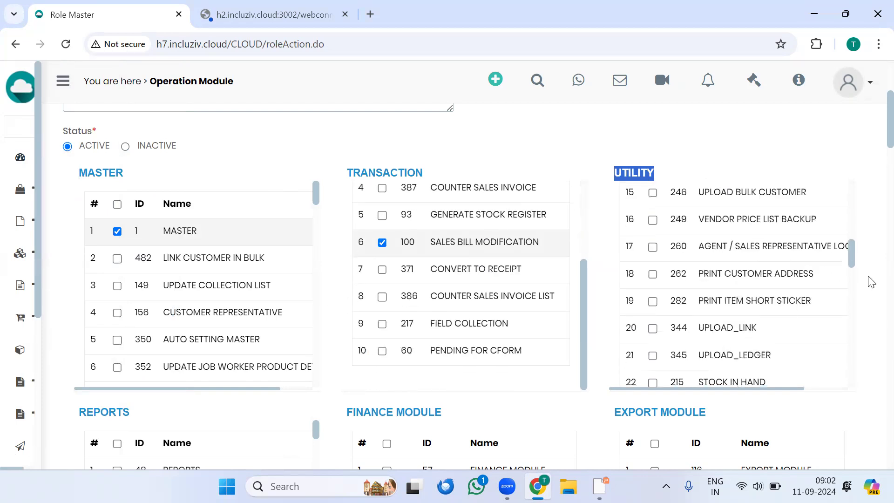
scroll(864, 297, "up", 5)
scroll(831, 326, "down", 9)
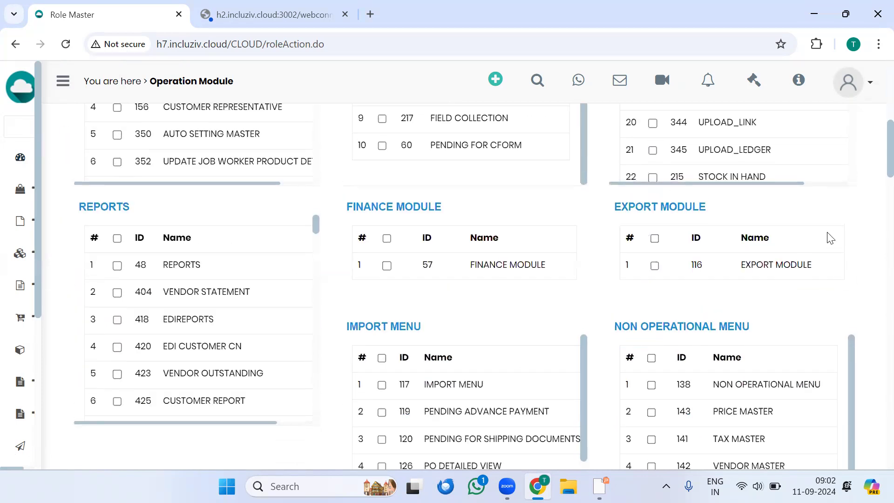
scroll(852, 326, "up", 6)
scroll(846, 328, "up", 8)
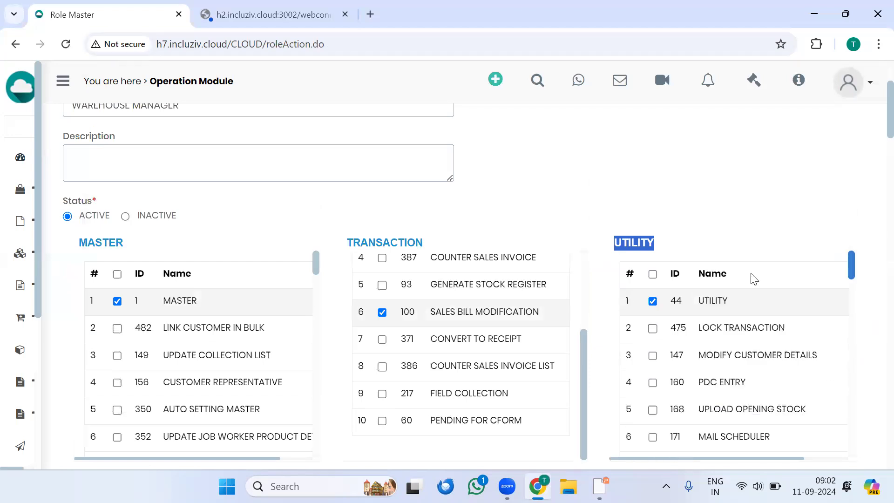
Grant the role the SO TO PO, SET ORDER PRIORITY and ROLE ORDER FORM permissions in the sales orders group.
scroll(799, 296, "down", 10)
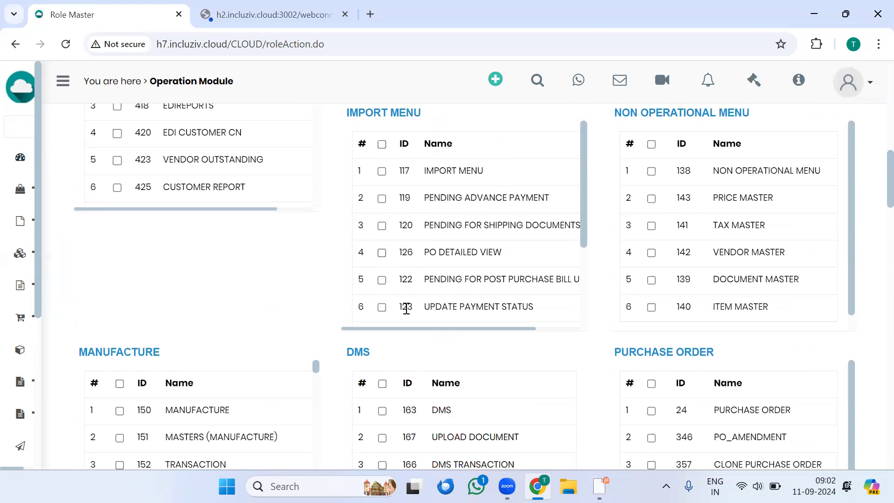
scroll(411, 321, "down", 3)
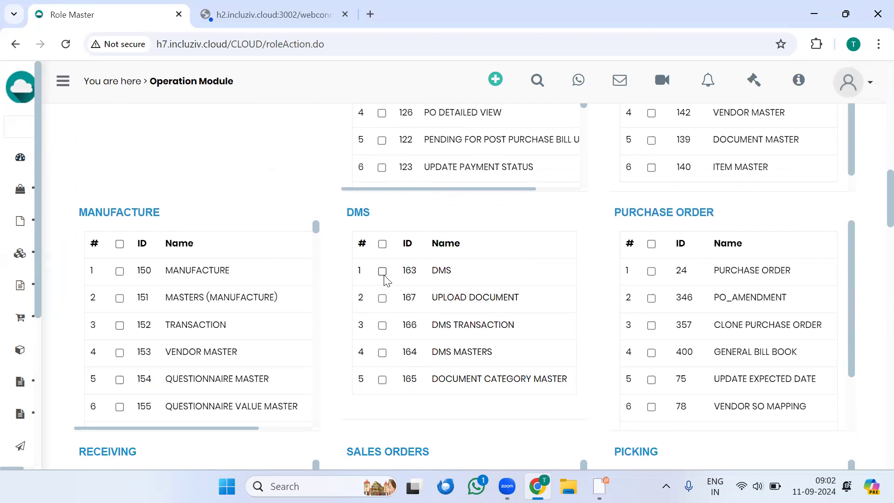
scroll(872, 265, "down", 4)
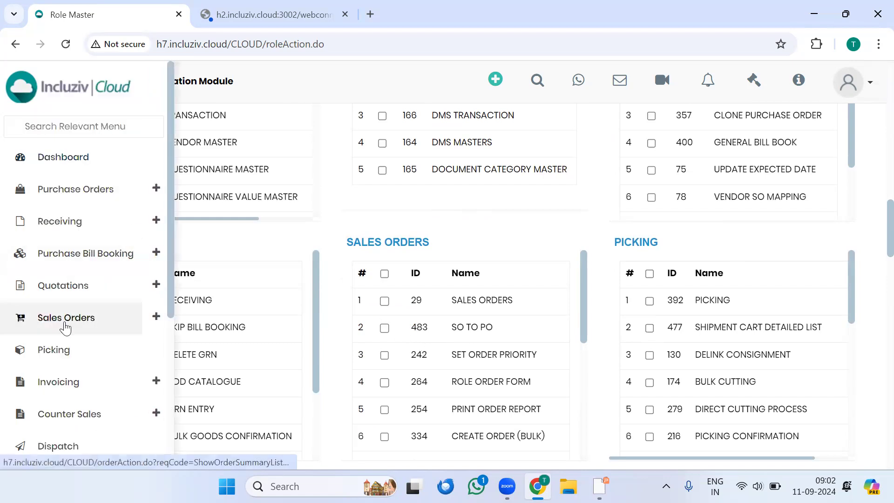
left_click(385, 302)
left_click(384, 302)
left_click(384, 329)
left_click(384, 355)
left_click(385, 383)
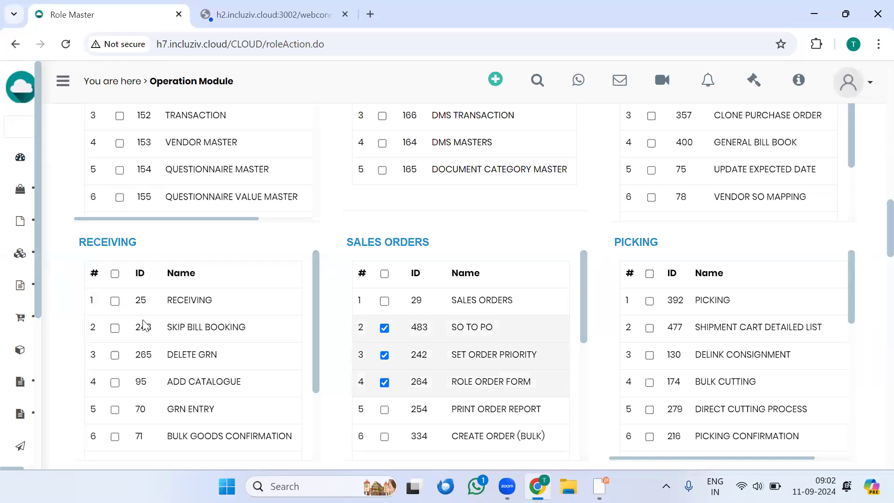
mouse_move(23, 342)
left_click(872, 418)
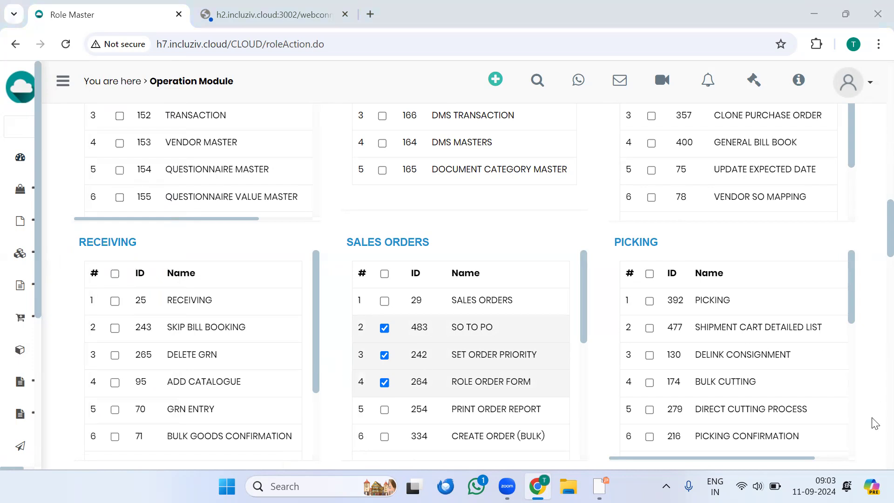